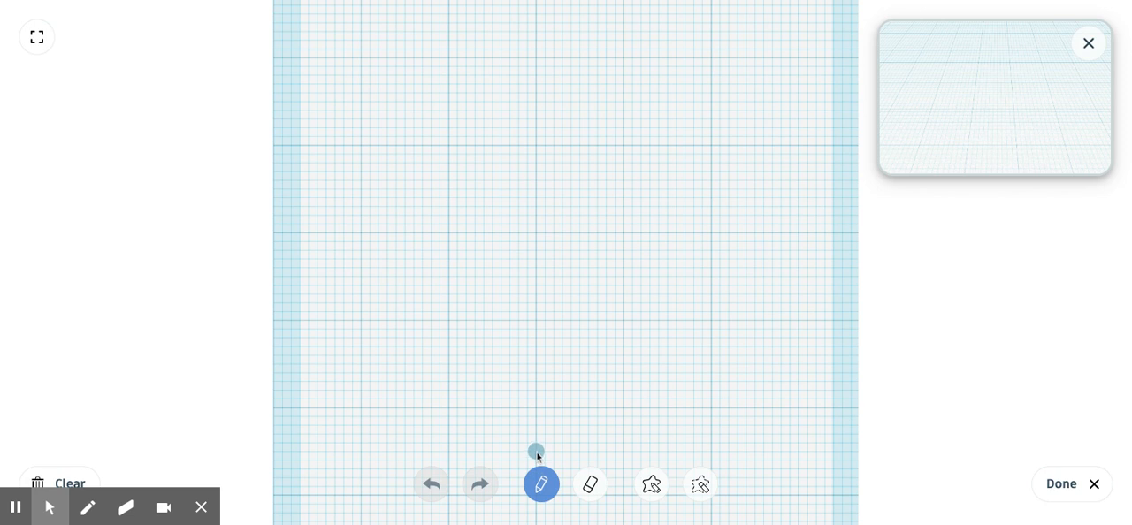
- Draw a looping, connected half-snowflake scribble on one side of a straight vertical spine along the centre grid line, and finish the scribble
mouse_move(533, 456)
mouse_down()
mouse_move(354, 402)
mouse_move(349, 321)
mouse_move(510, 339)
mouse_move(331, 260)
mouse_move(469, 272)
mouse_move(293, 172)
mouse_move(442, 197)
mouse_move(419, 38)
mouse_move(322, 109)
mouse_move(467, 38)
mouse_move(536, 41)
mouse_move(528, 215)
mouse_move(540, 464)
mouse_up()
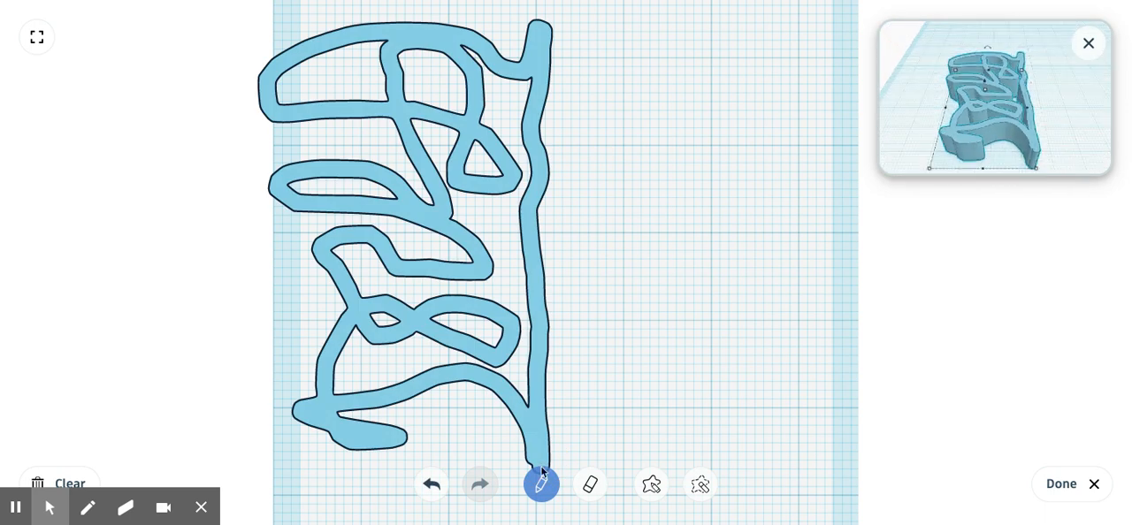
click(1059, 484)
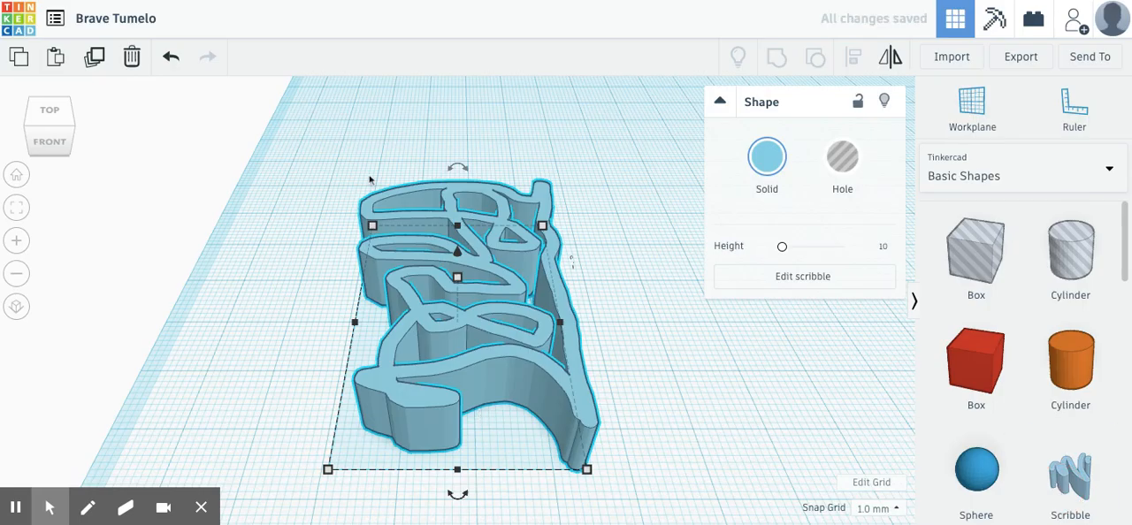
click(345, 169)
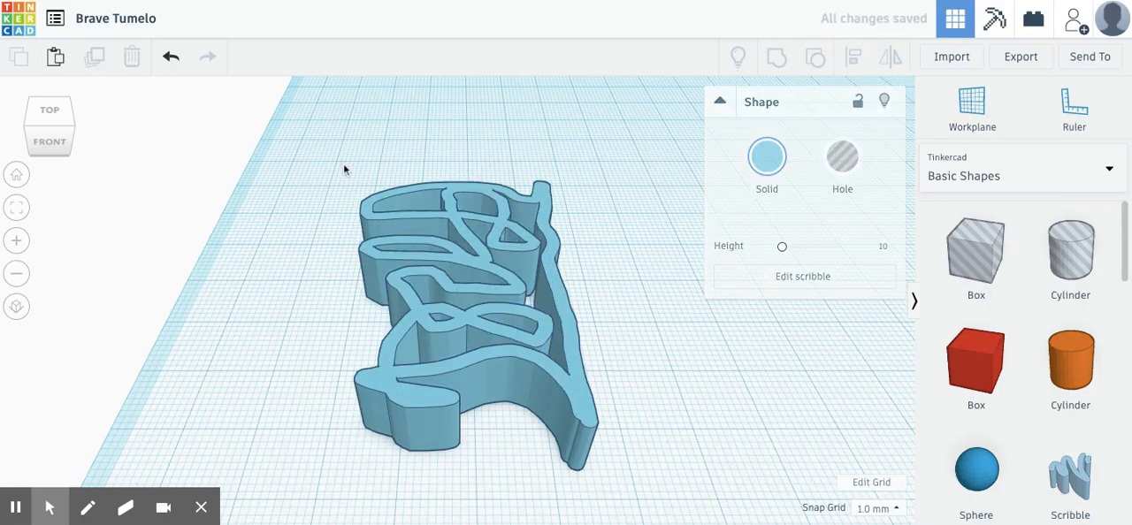
- Duplicate the scribble shape in place and mirror the copy left to right
click(515, 345)
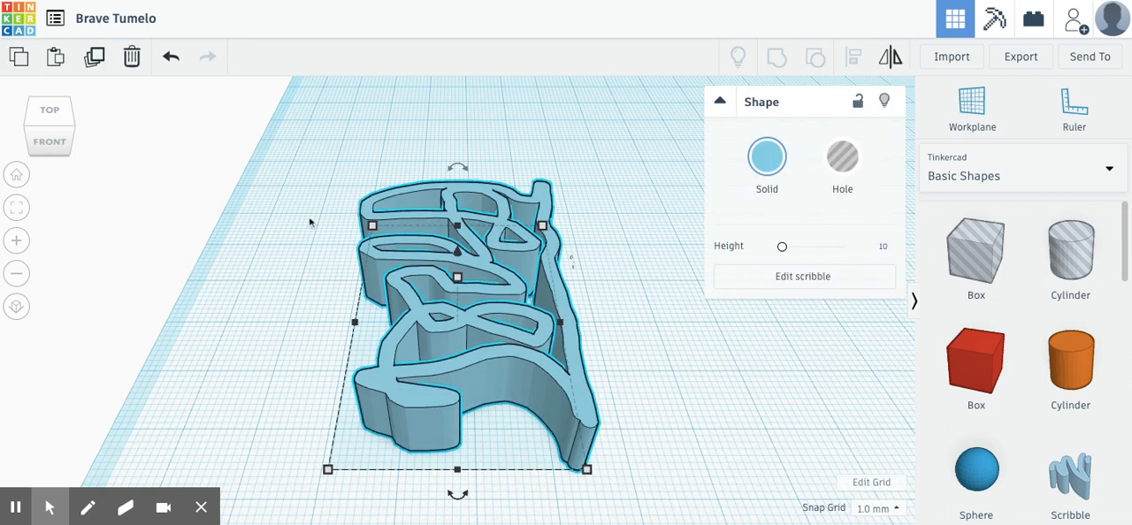
click(98, 64)
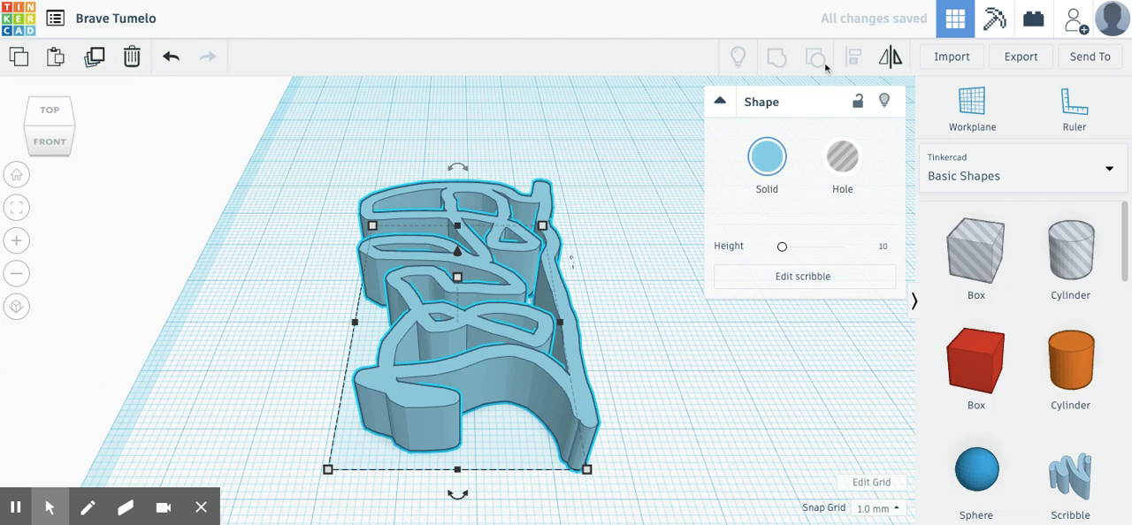
click(896, 62)
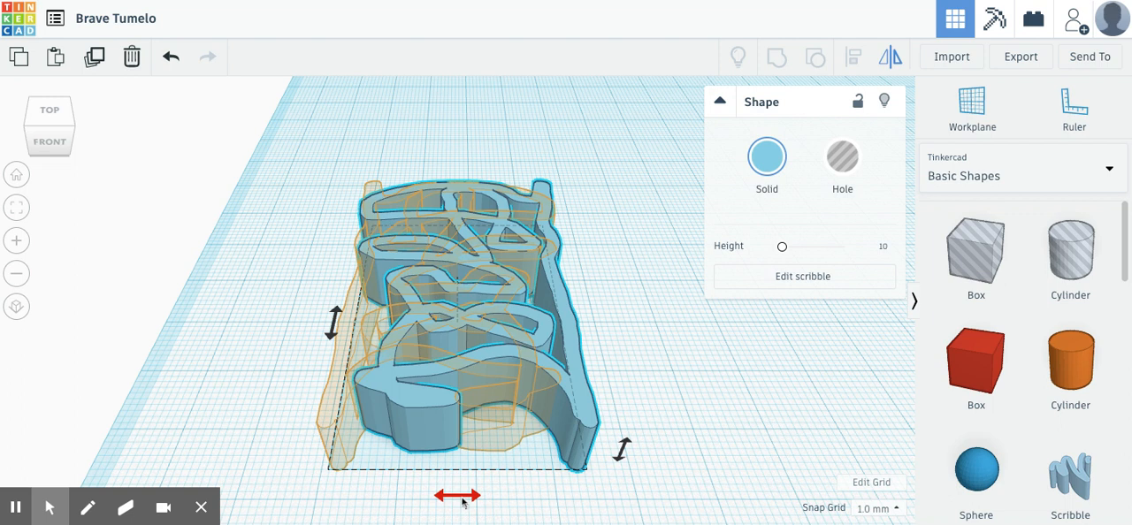
click(459, 497)
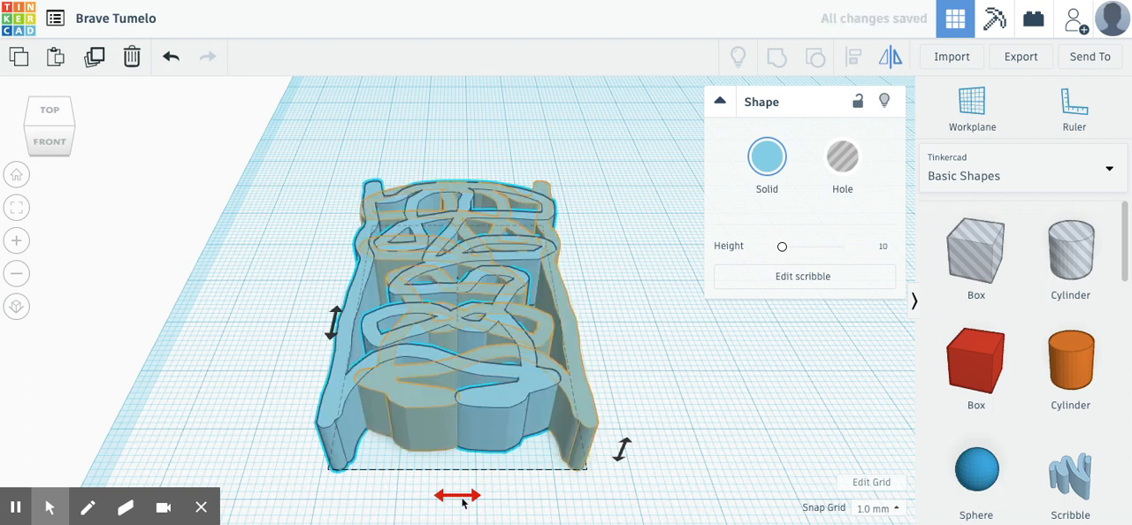
- Move the mirrored copy to the right until its spine overlaps the original's spine, forming a symmetrical shape
key(Right)
key(Right)
key(Right)
key(Right)
key(Right)
key(Right)
key(Right)
key(Right)
key(Right)
key(Right)
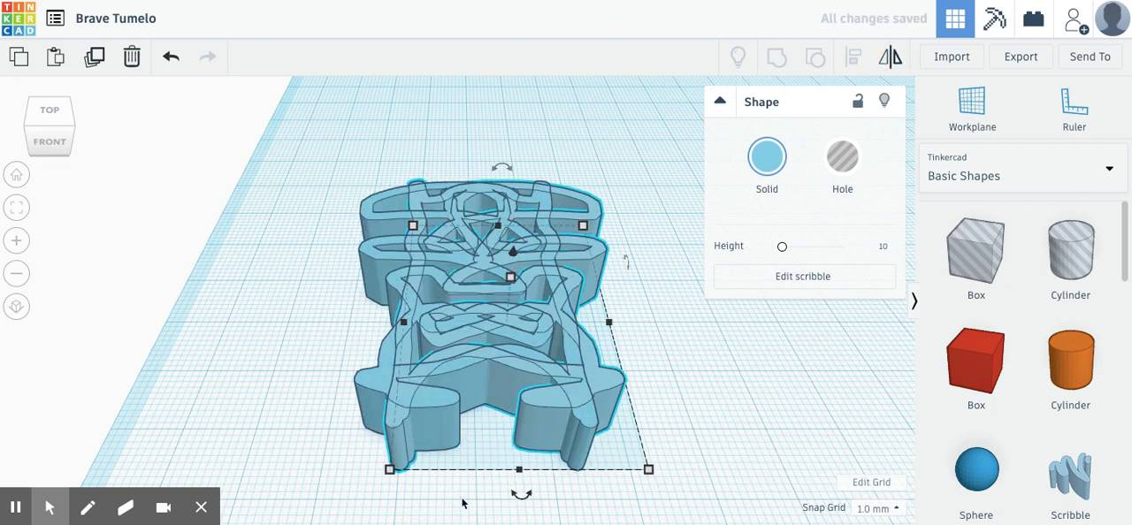
key(Right)
key(Right)
key(Right)
key(Right)
key(Right)
key(Right)
key(Right)
key(Right)
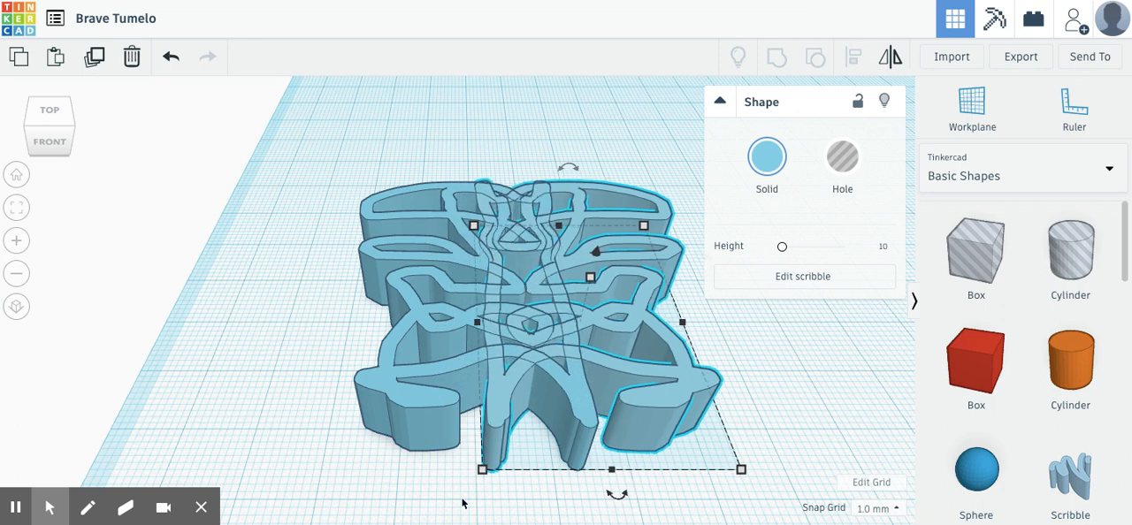
key(Right)
key(Right)
key(Right)
key(Right)
key(Right)
key(Right)
key(Right)
key(Right)
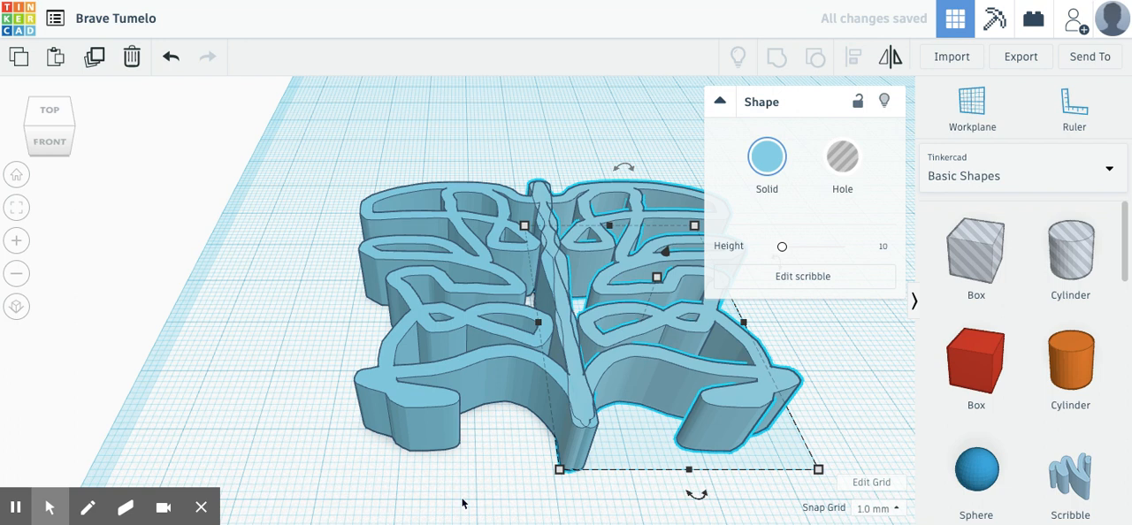
- Select both scribble halves and group them into one shape
scroll(420, 435, down, 5)
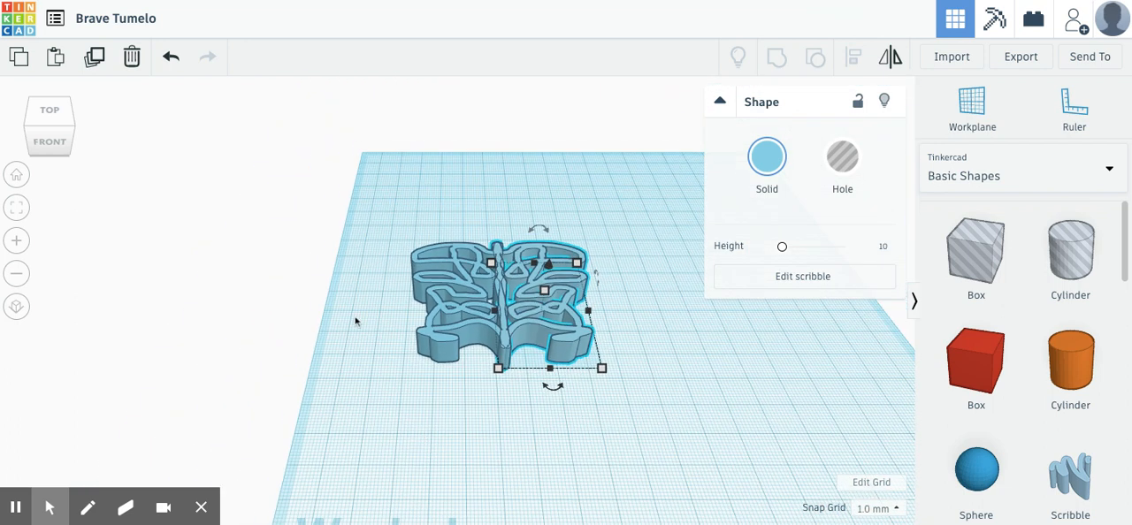
click(385, 203)
drag(377, 224, 606, 400)
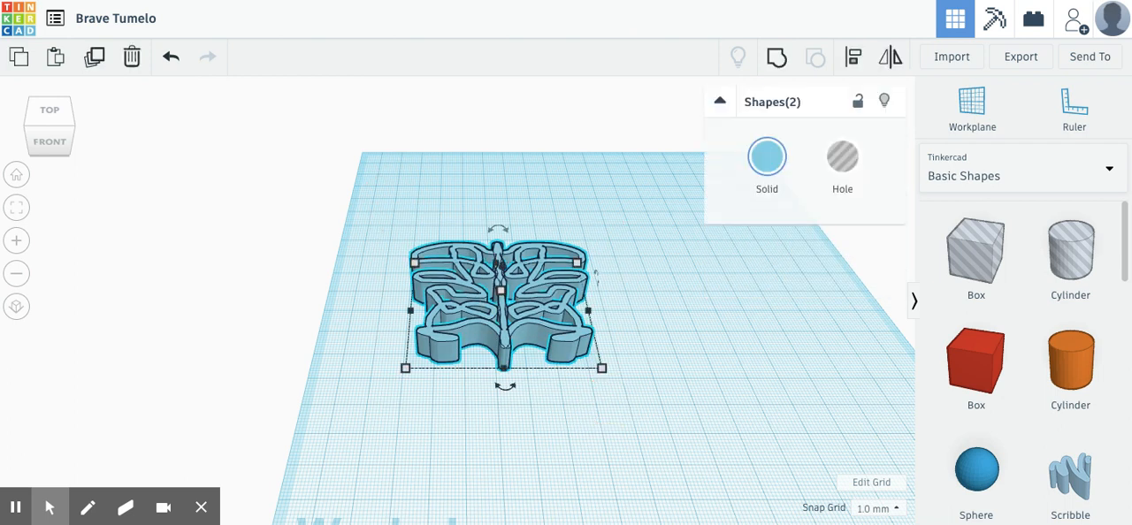
click(777, 59)
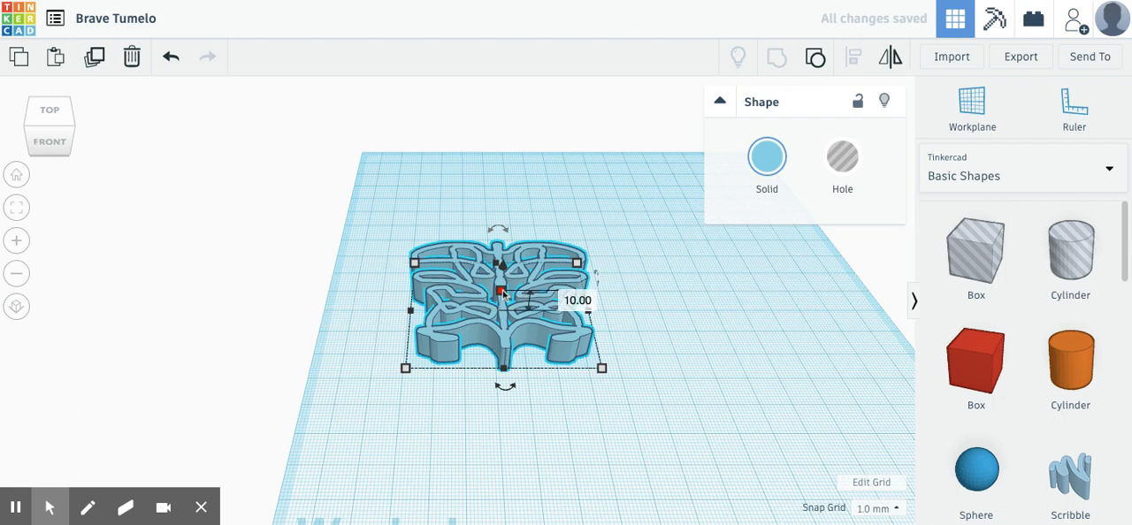
- Set the grouped shape's height to 2 mm and move it about 35 mm right and 45 mm back on the workplane
click(580, 302)
text(2)
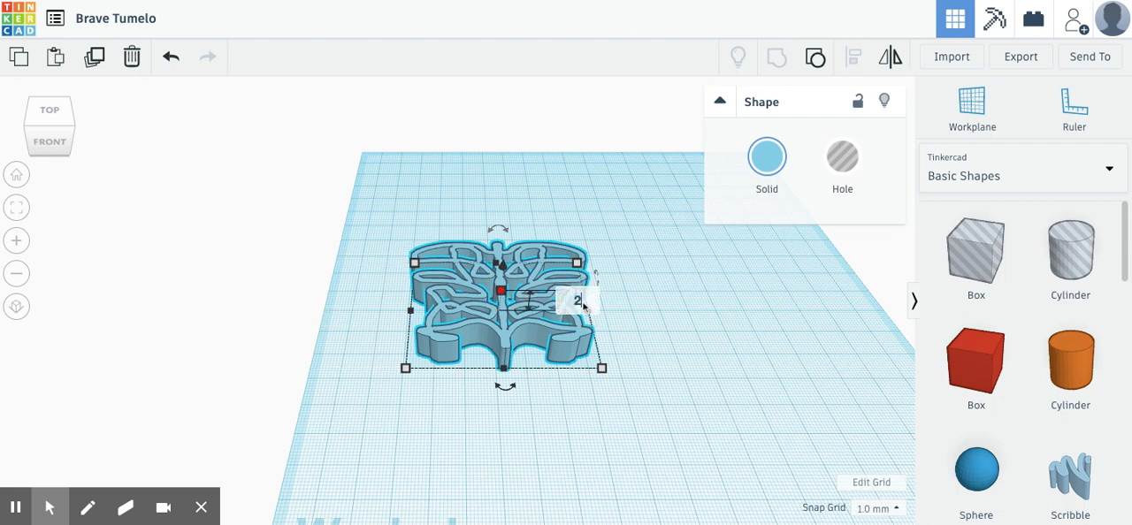
key(Return)
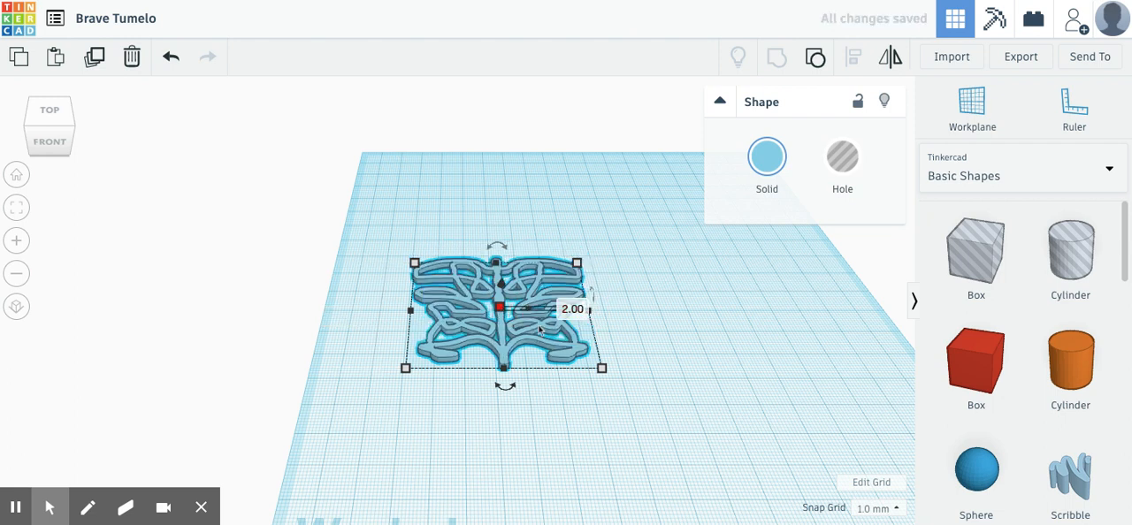
drag(503, 334, 584, 252)
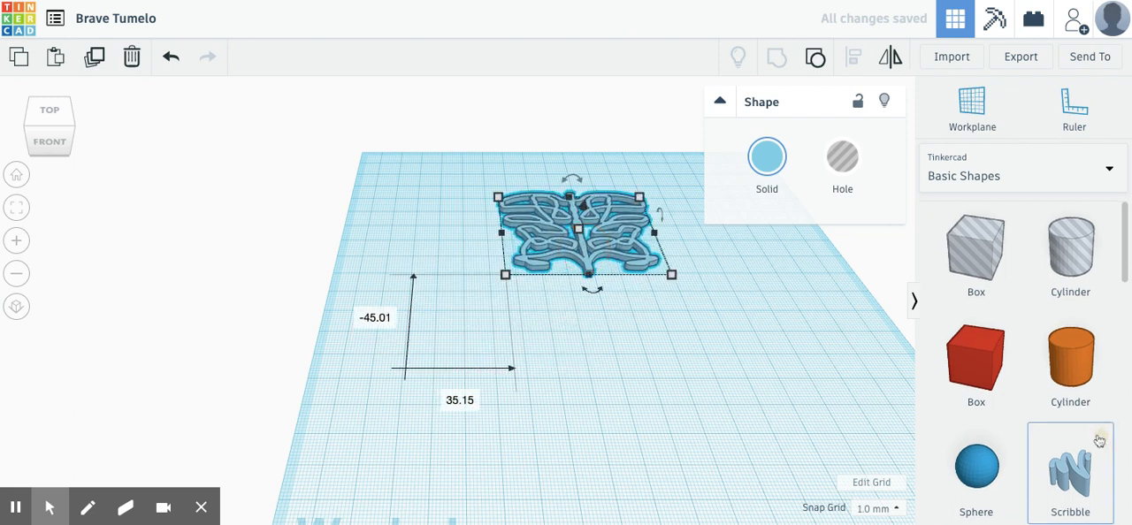
- Place a six-sided Polygon just in front of the spine's lower end and rotate it about 27° on the workplane
scroll(1095, 434, down, 3)
scroll(1099, 443, down, 5)
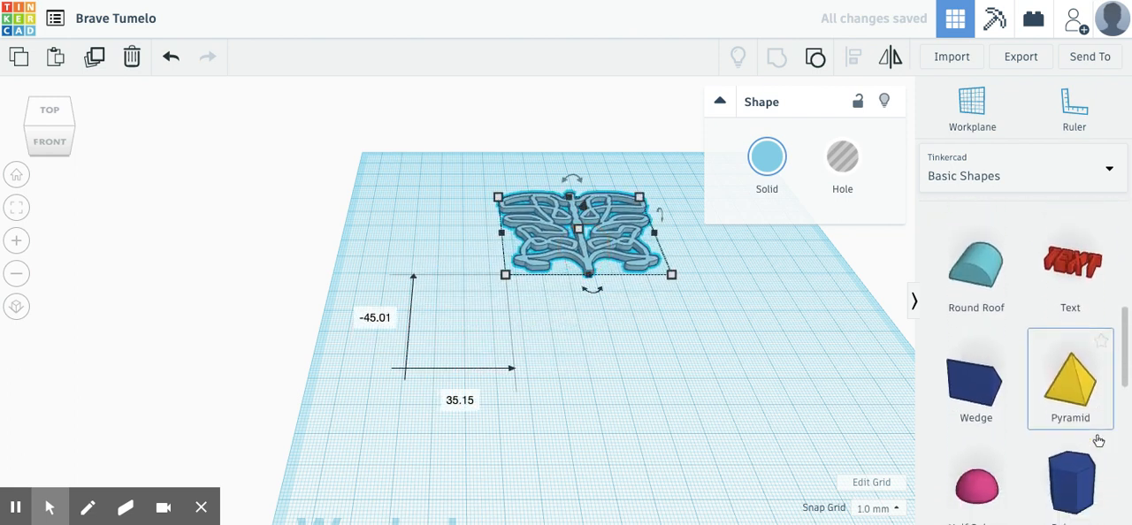
click(1081, 425)
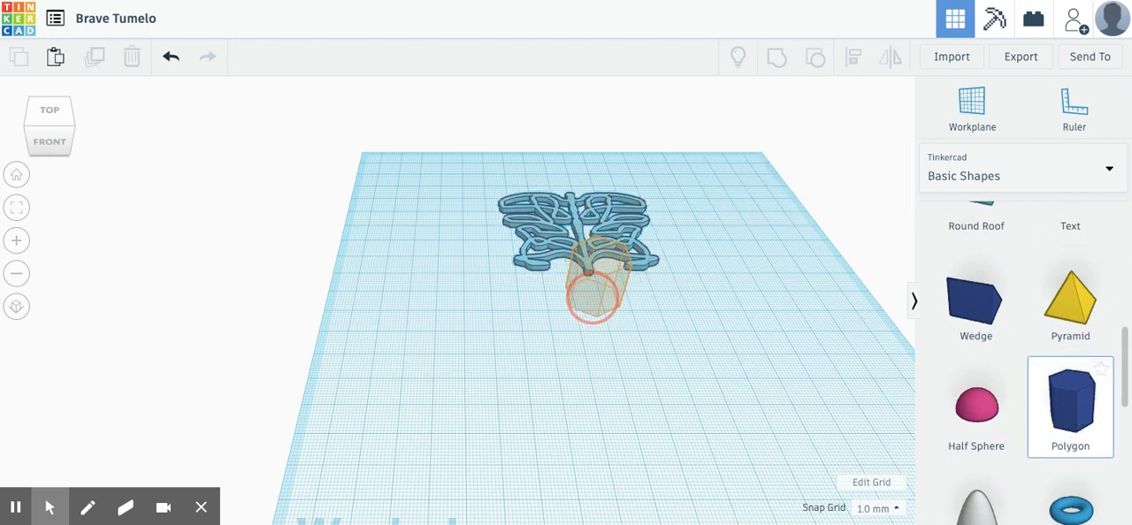
click(592, 297)
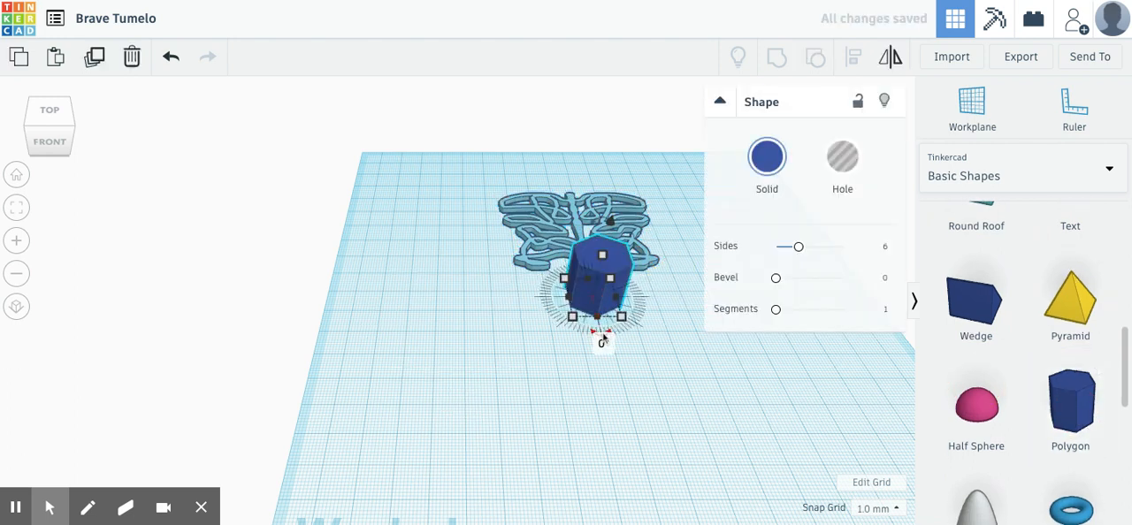
drag(603, 338, 581, 339)
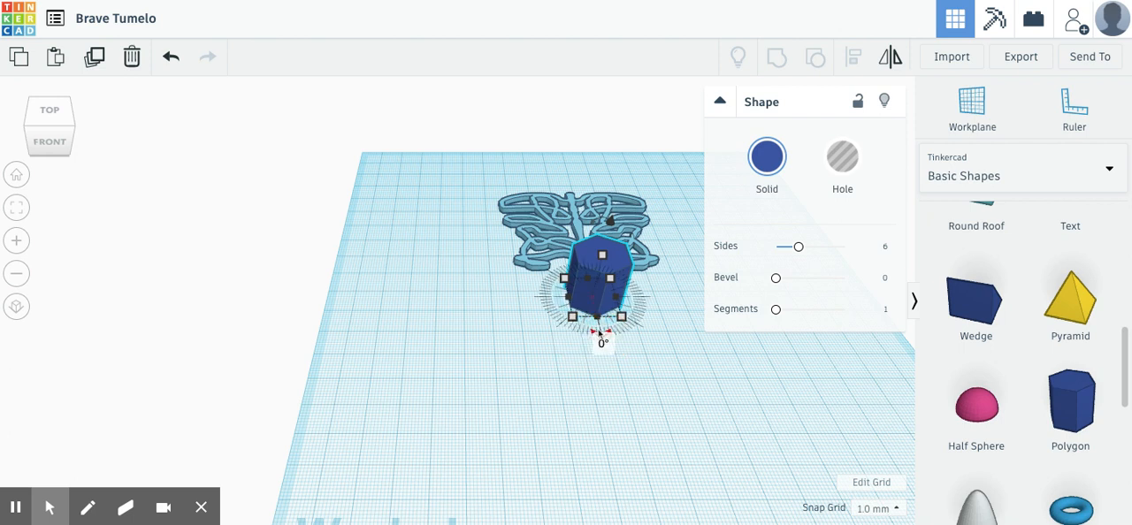
drag(601, 333, 576, 328)
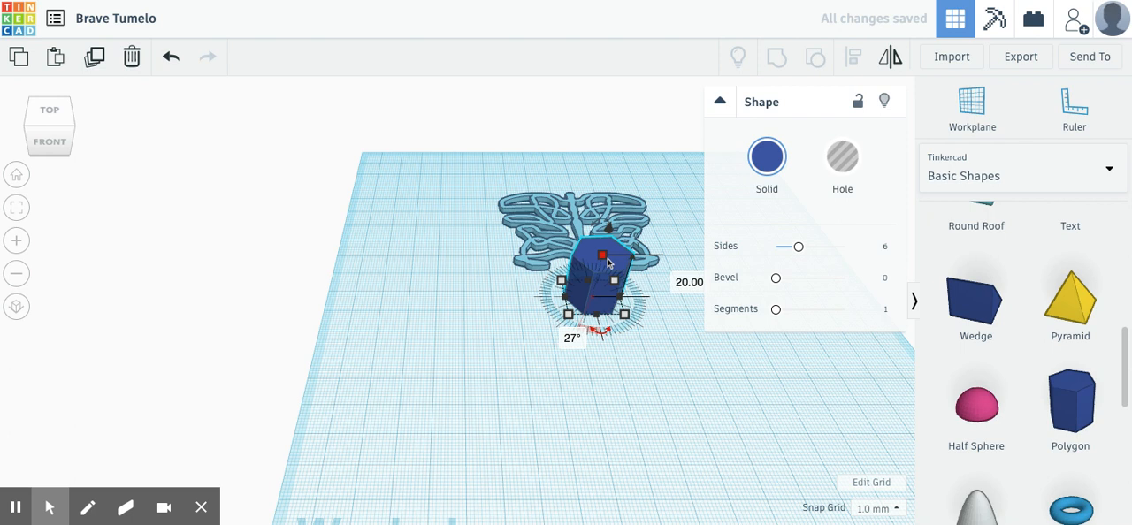
- Set the polygon's height to 2 mm
click(674, 277)
text(2)
key(Return)
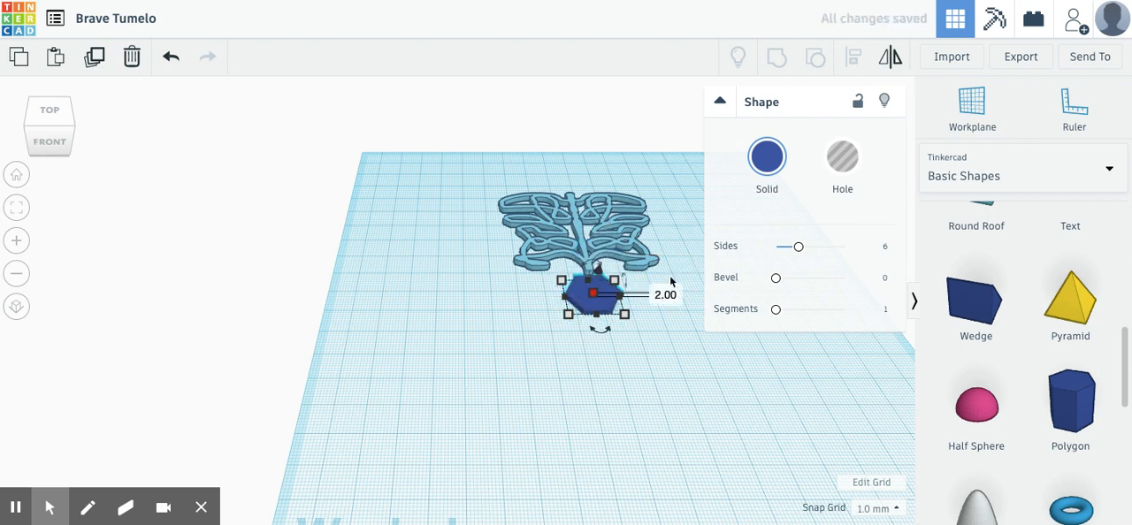
- Move the hexagon about 6 mm back and 1 mm right so it overlaps the lower end of the scribble's spine
right_drag(678, 382, 665, 443)
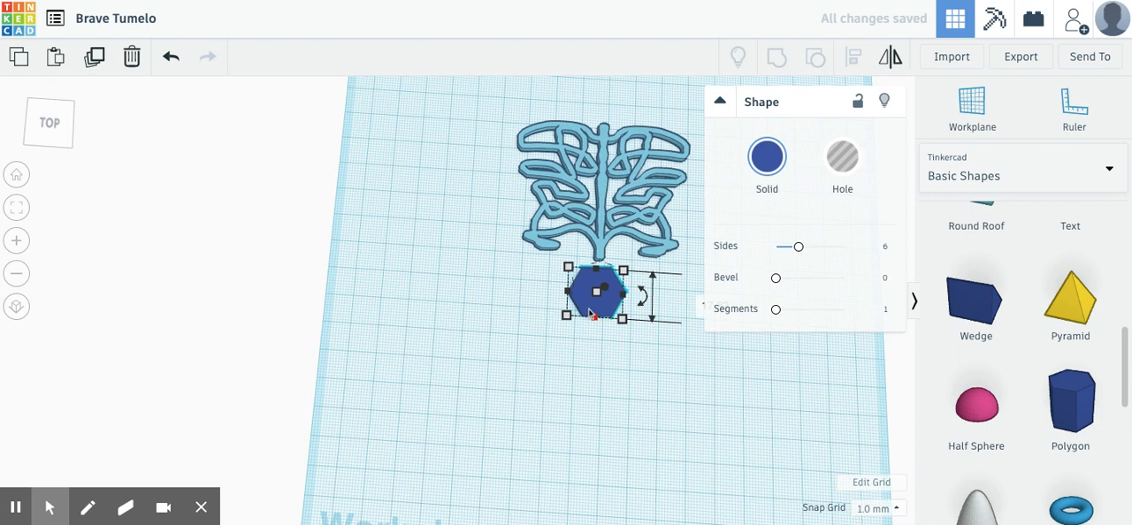
drag(599, 310, 602, 286)
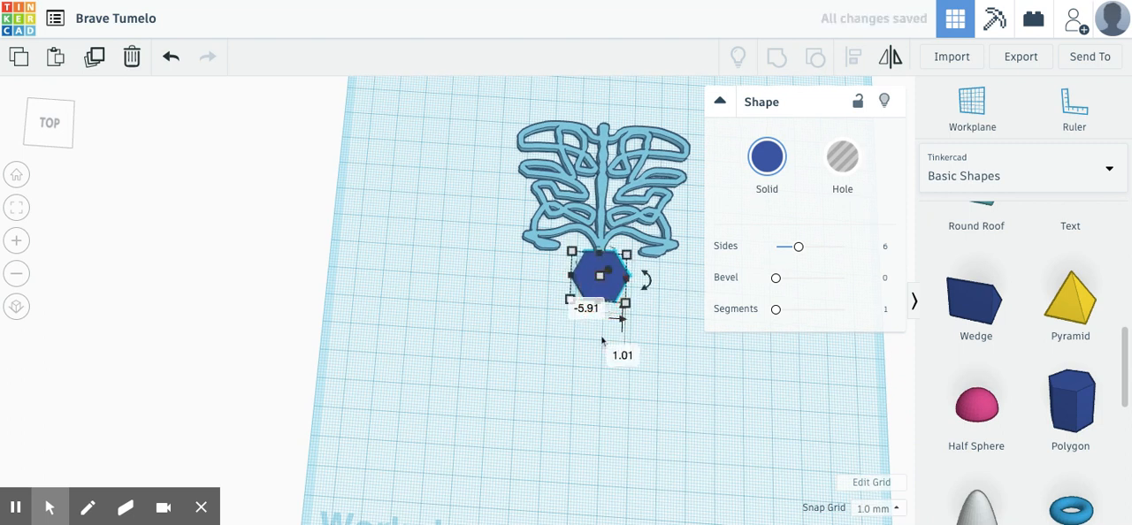
click(604, 393)
right_drag(614, 395, 615, 352)
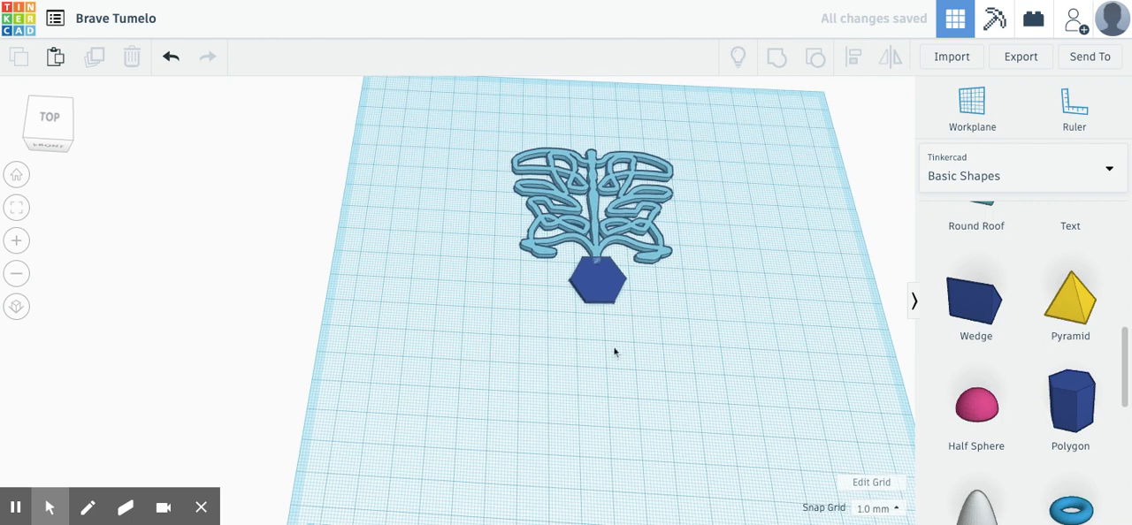
- Duplicate the grouped scribble shape with Duplicate and repeat and rotate the copy 60° in the workplane plane
click(596, 207)
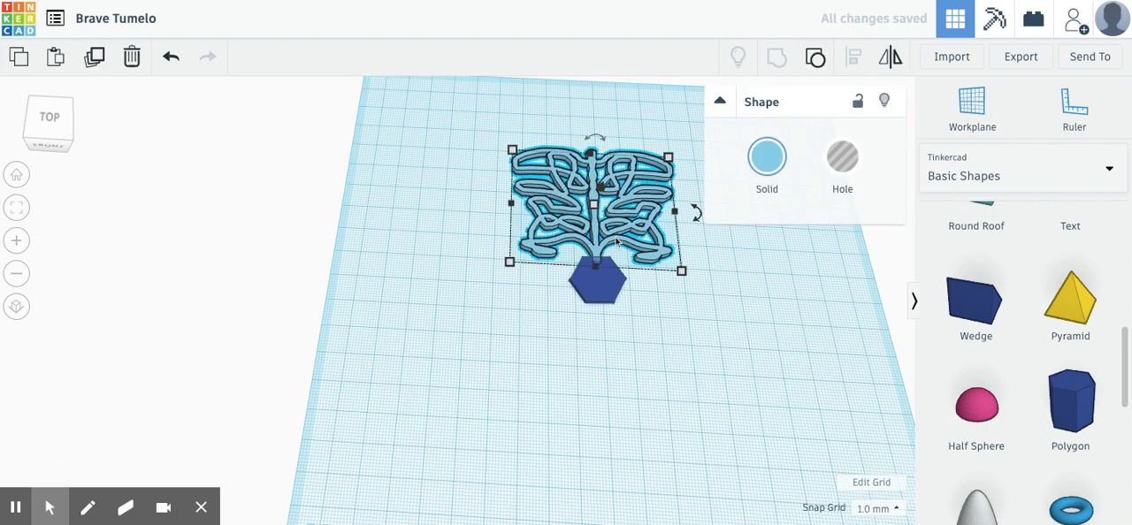
click(100, 68)
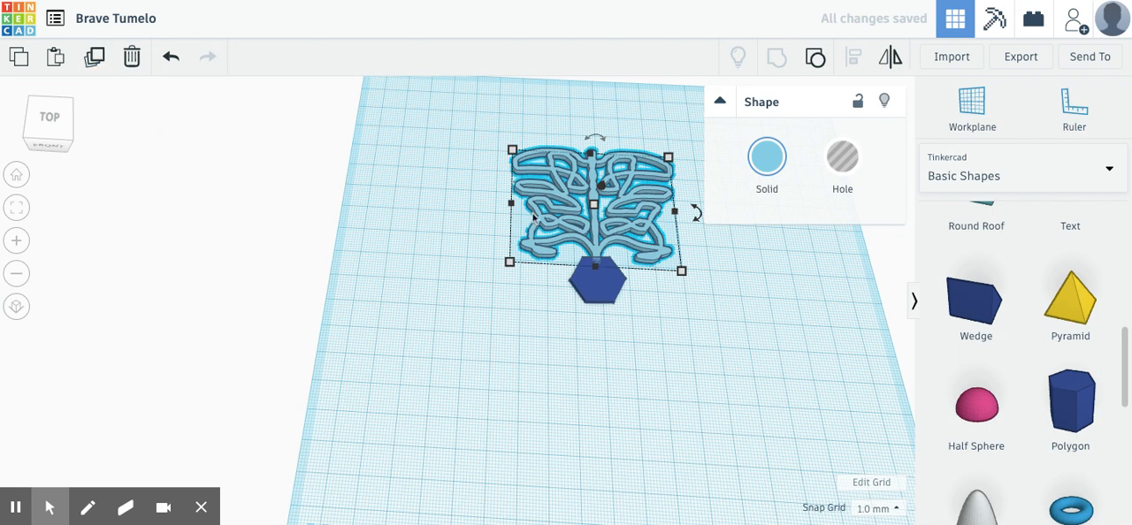
click(699, 220)
scroll(740, 341, down, 2)
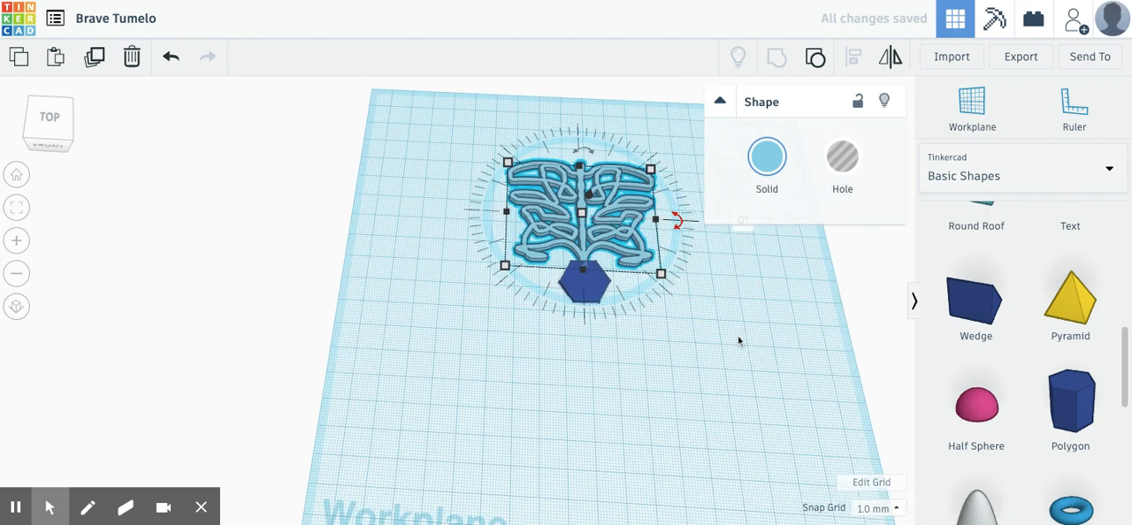
scroll(740, 342, up, 4)
scroll(740, 342, down, 3)
scroll(739, 342, down, 4)
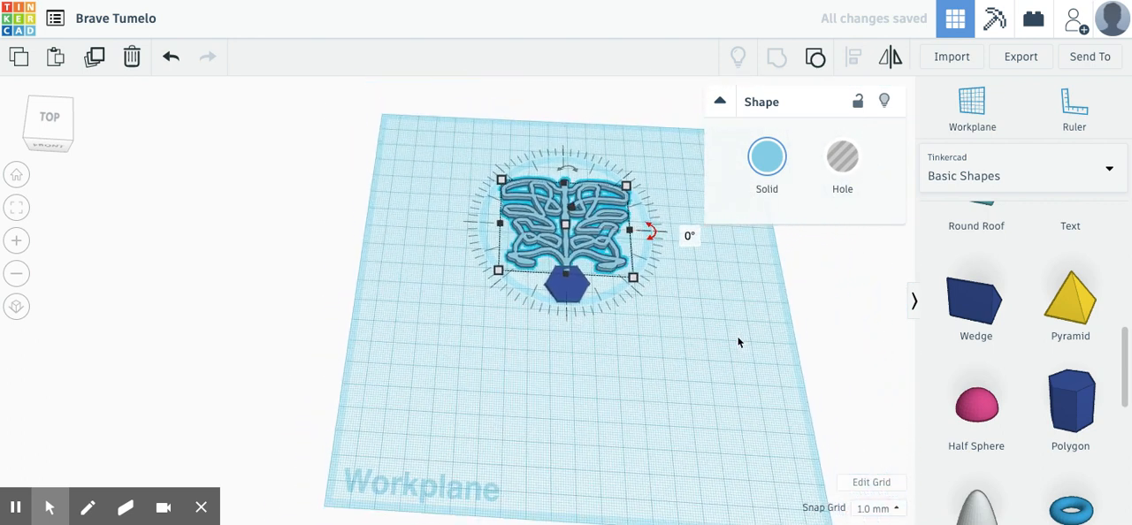
click(622, 243)
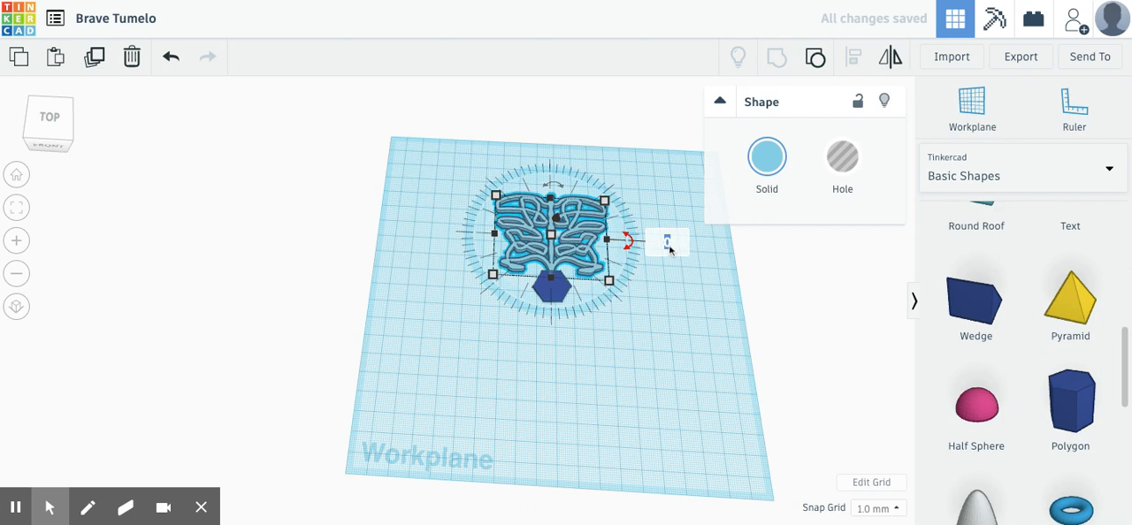
text(60)
key(Return)
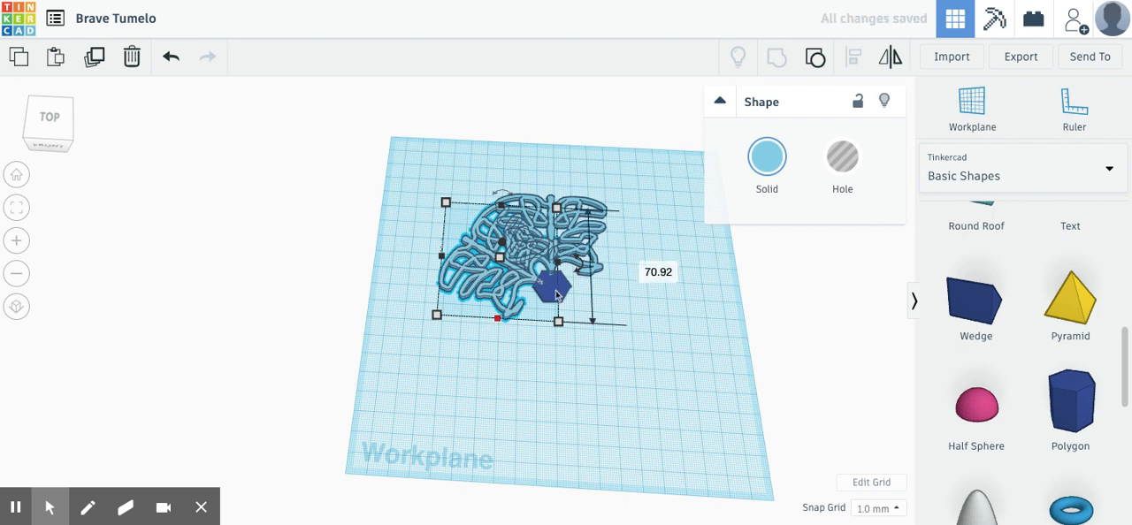
- Repeat the rotated duplicate four more times to complete a six-armed snowflake around the hexagon
click(98, 60)
click(97, 60)
click(97, 60)
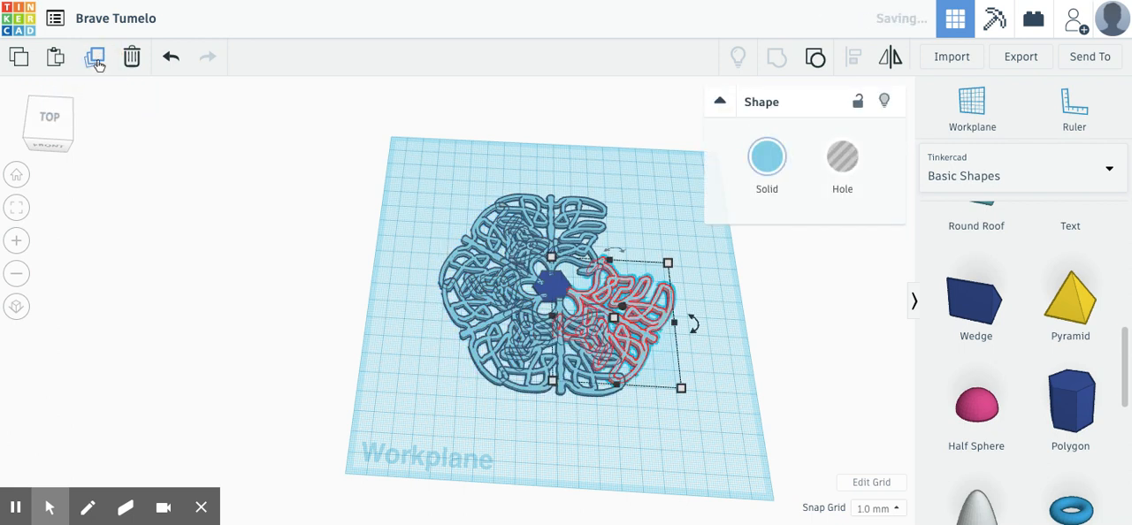
click(97, 60)
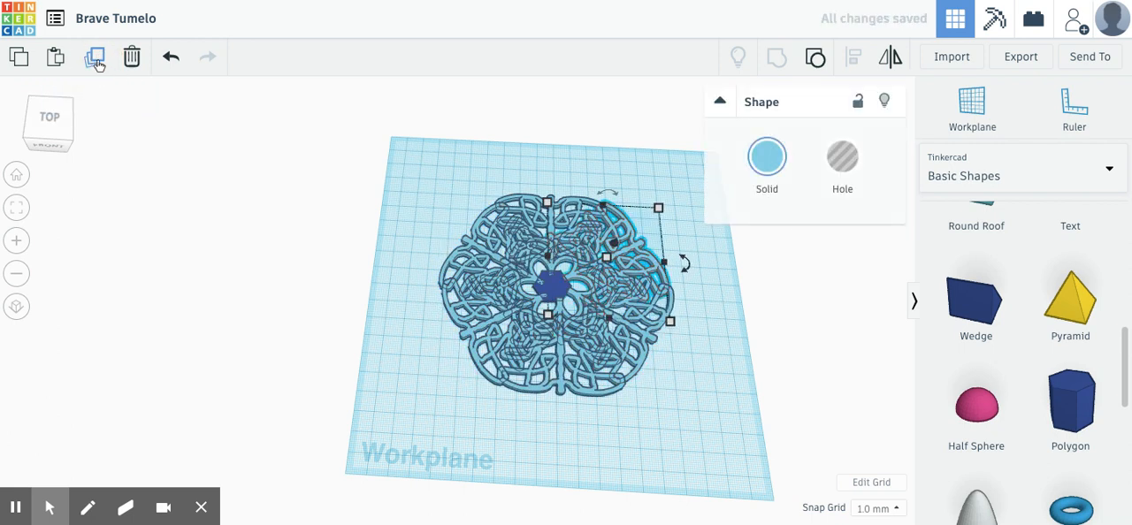
click(425, 435)
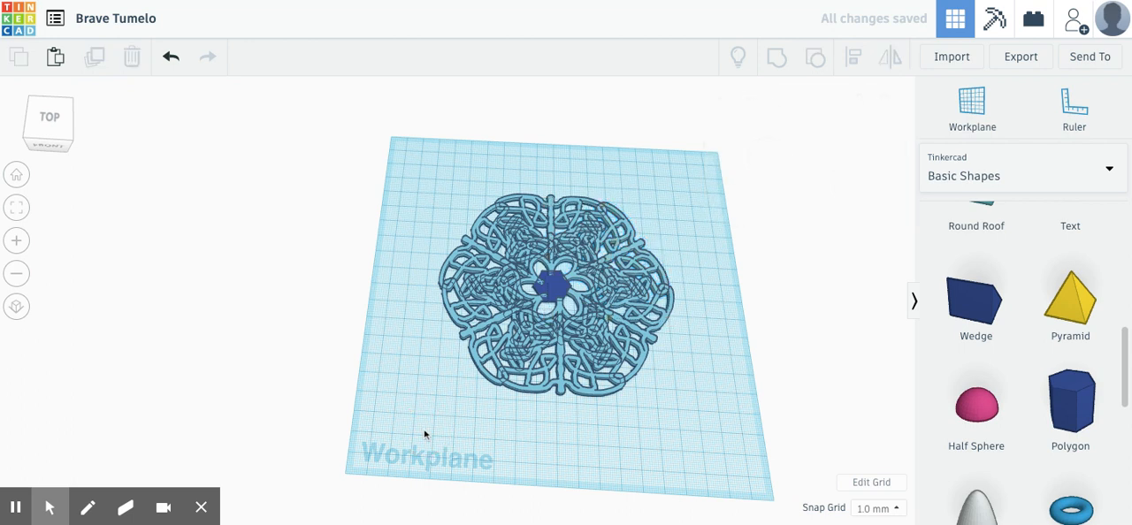
- Group the six snowflake arms and the central hexagon into one shape
click(558, 290)
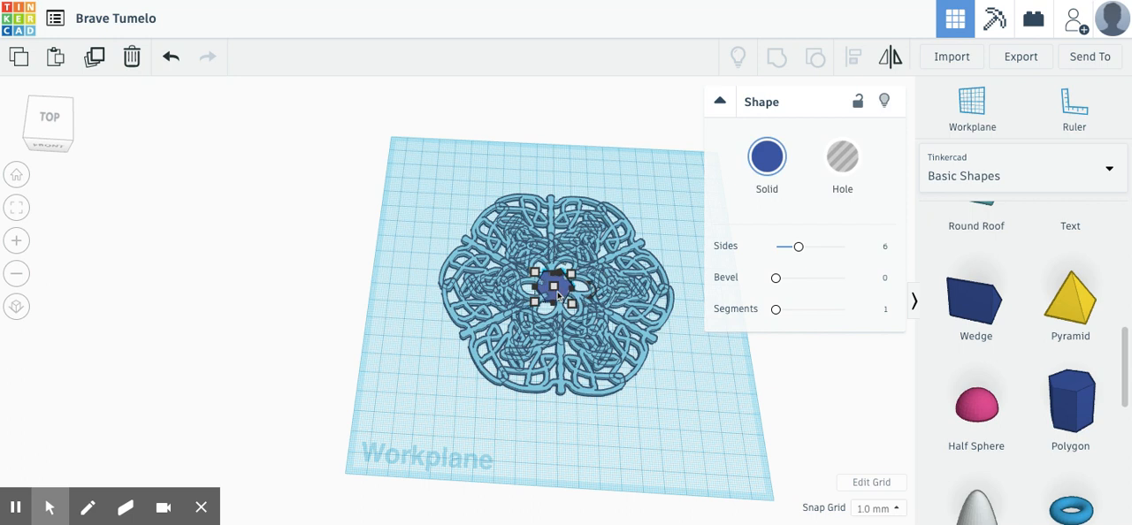
click(712, 458)
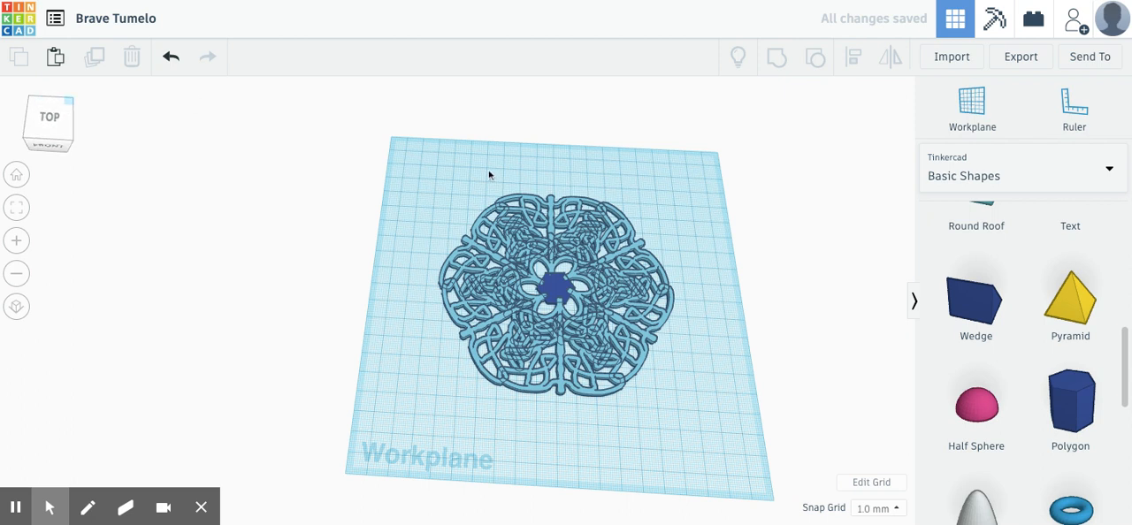
drag(414, 188, 687, 403)
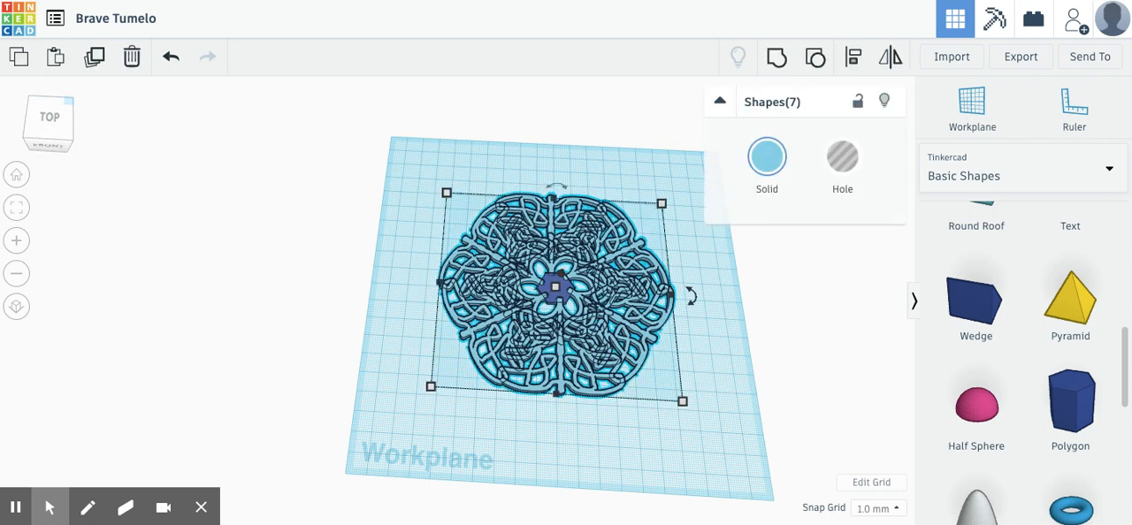
click(778, 62)
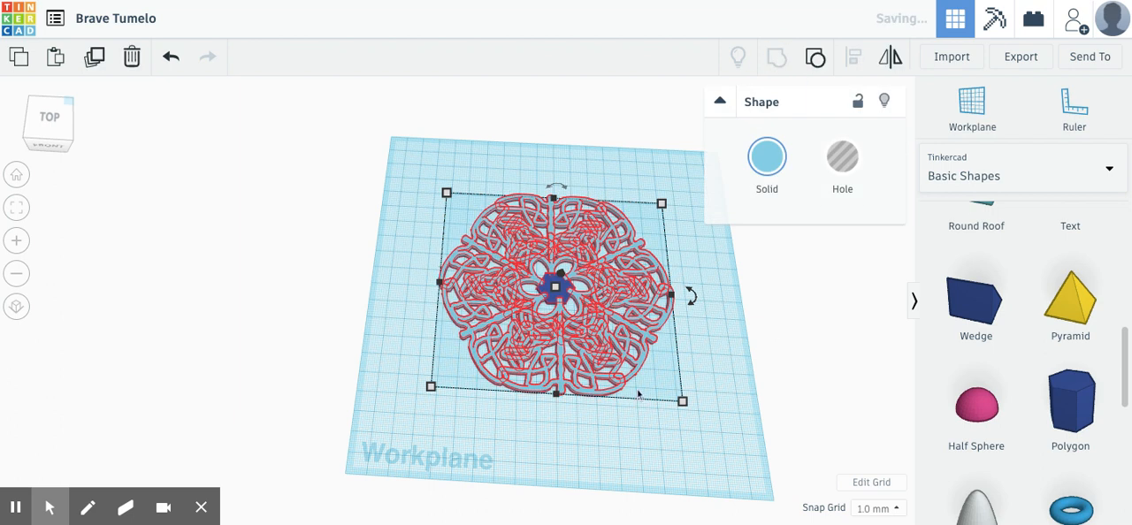
- Add a solid box across the snowflake's front edge and stretch it to about 109 mm long
scroll(993, 353, up, 3)
scroll(992, 354, up, 3)
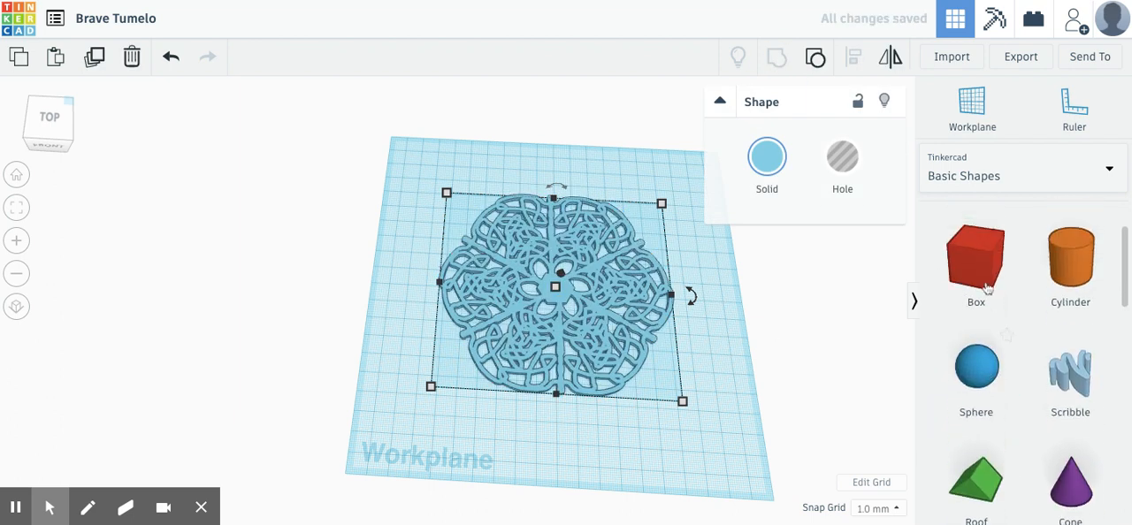
drag(981, 365, 667, 381)
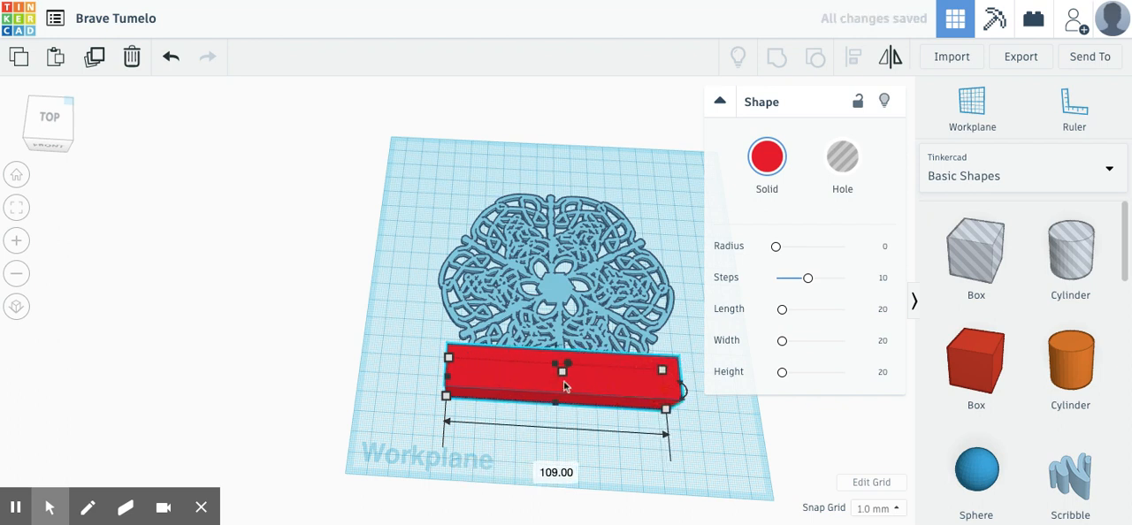
- Set the red box's height to 2 mm to make a flat nameplate
click(563, 376)
click(633, 381)
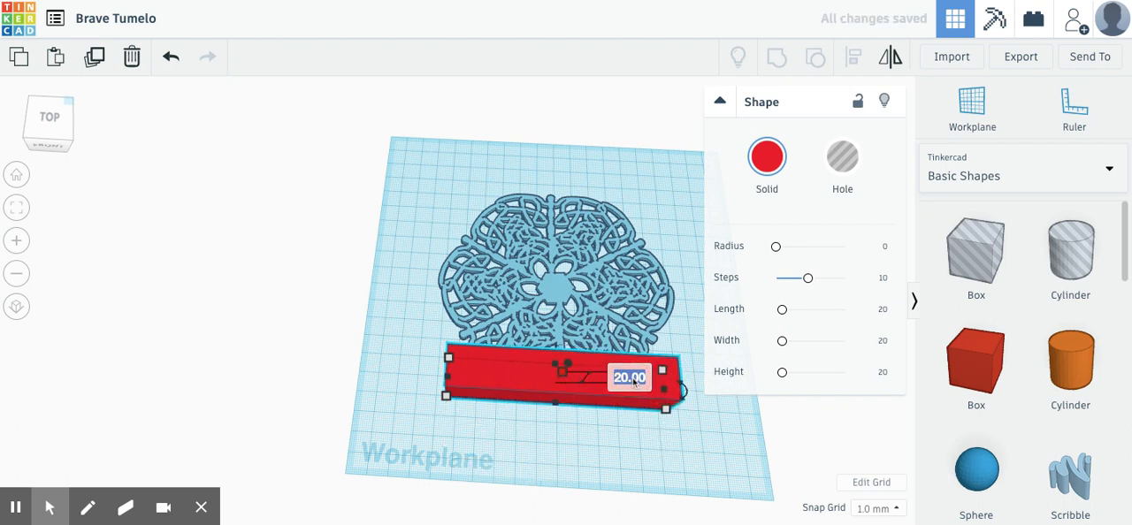
text(2)
key(Return)
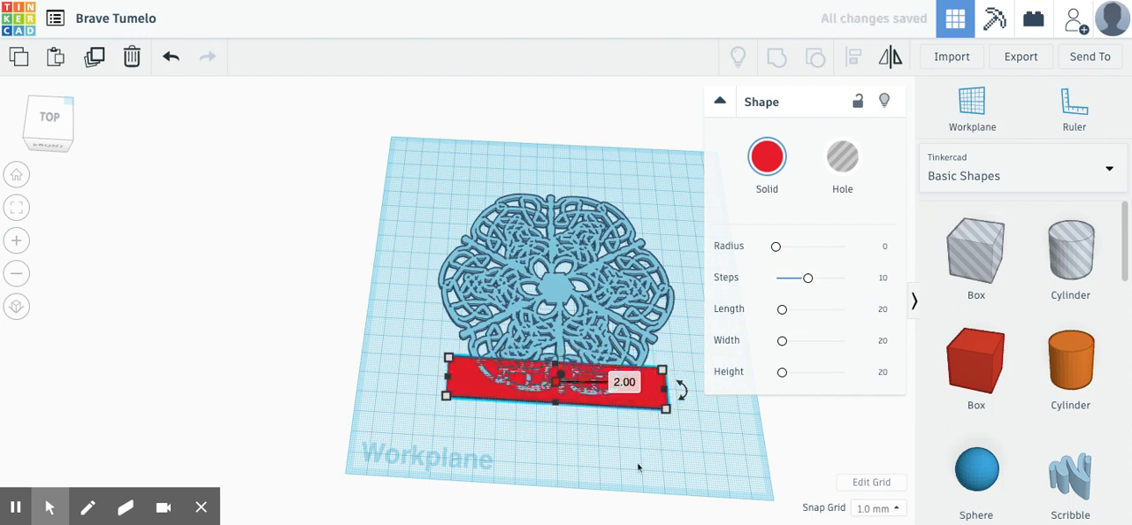
click(639, 468)
- Place a Text shape on the red nameplate and set its height to 3 mm
right_drag(672, 454, 764, 407)
scroll(973, 372, down, 3)
click(1078, 428)
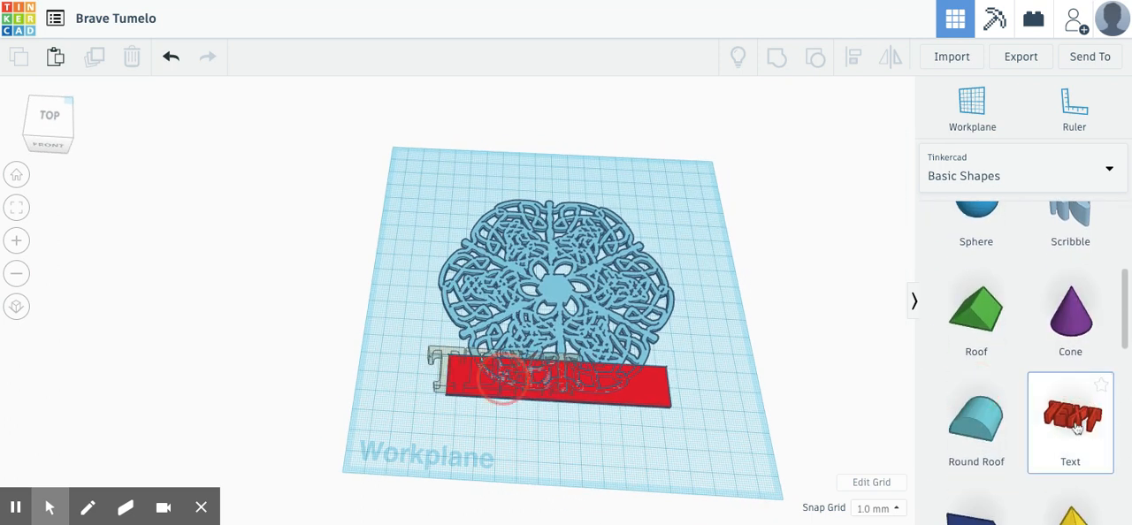
click(566, 376)
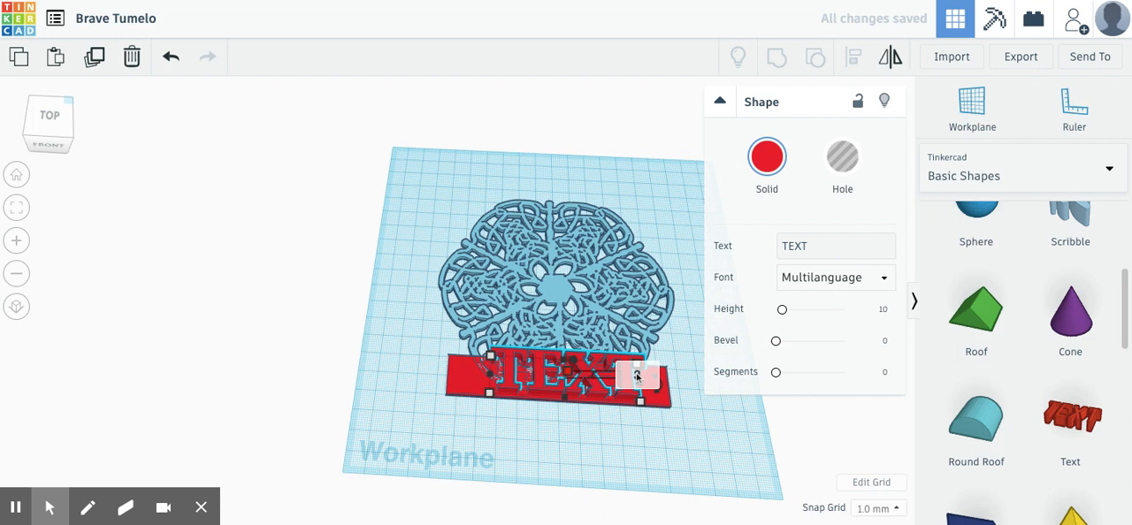
drag(637, 376, 636, 384)
- Replace the Text shape's default wording with the person's title and surname
click(815, 246)
key(BackSpace)
key(BackSpace)
key(BackSpace)
key(BackSpace)
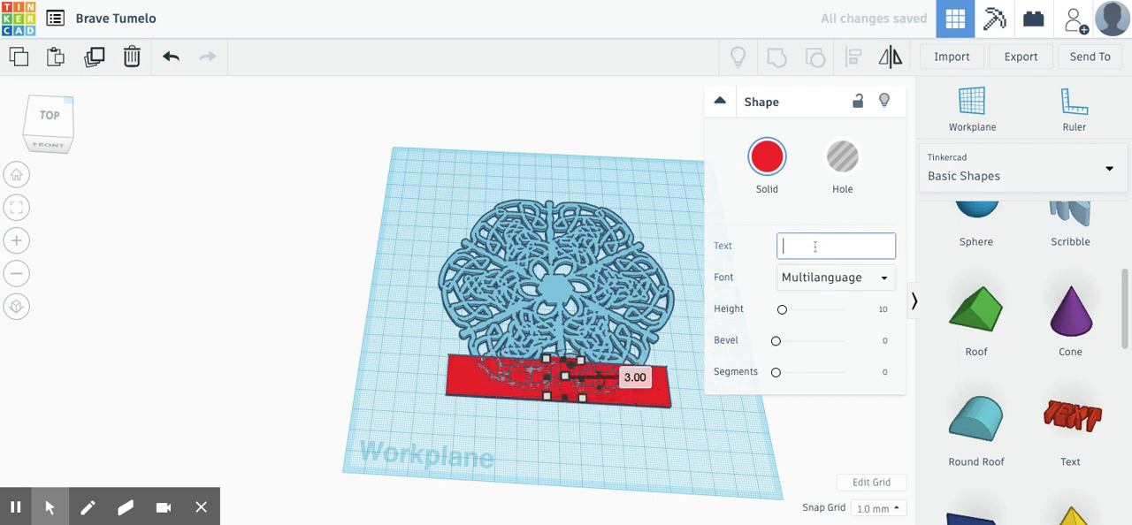
text(Dr. Kilgore)
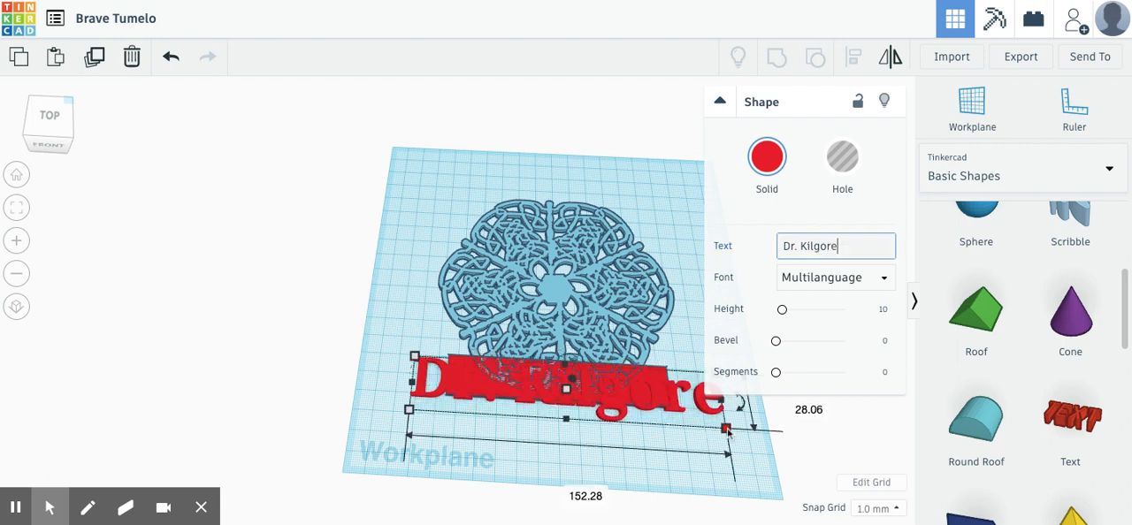
- Resize the name text to fit the nameplate's length and group it with the nameplate and snowflake
drag(726, 429, 659, 409)
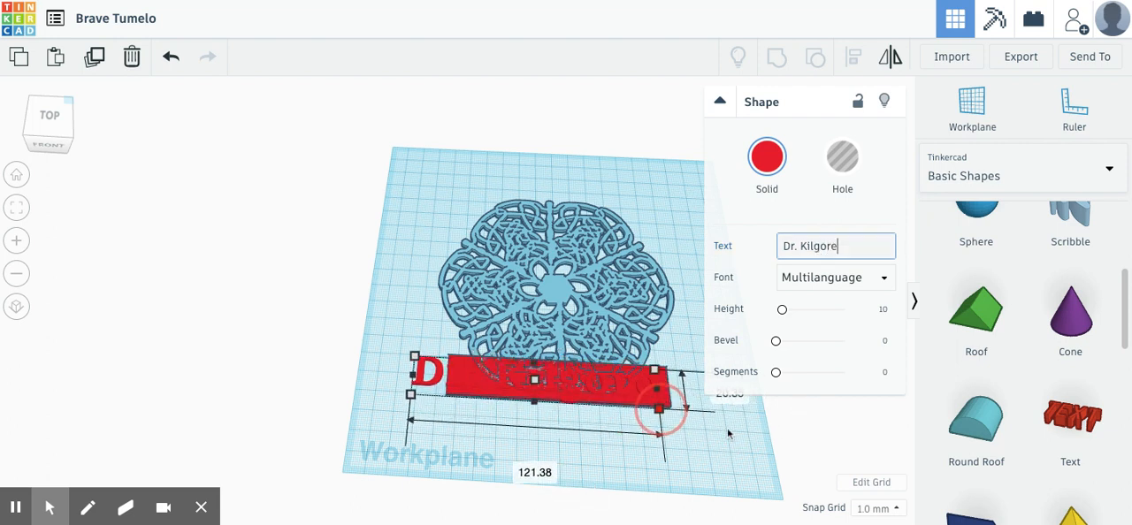
drag(414, 356, 459, 361)
click(518, 436)
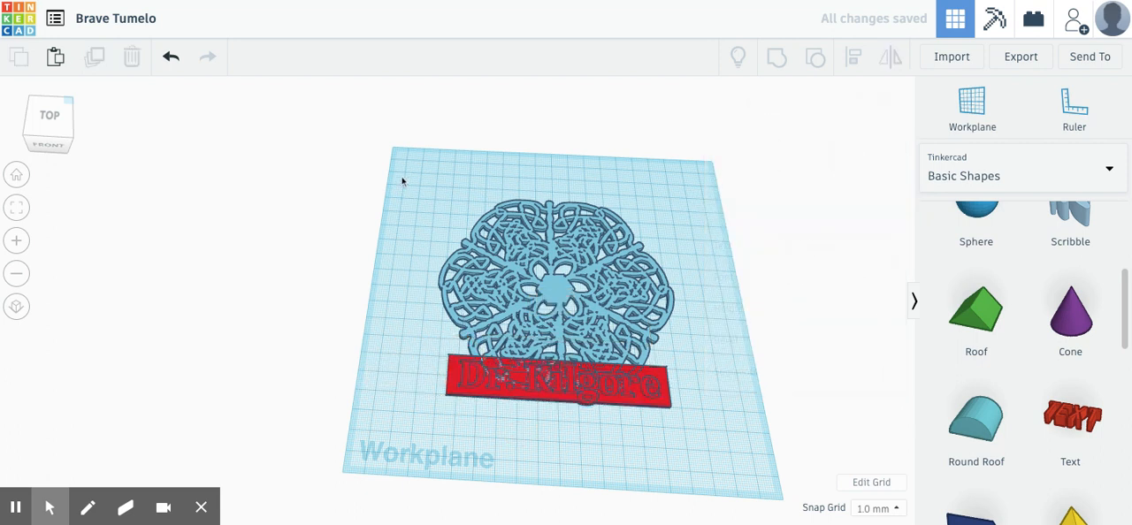
drag(415, 194, 701, 432)
click(777, 57)
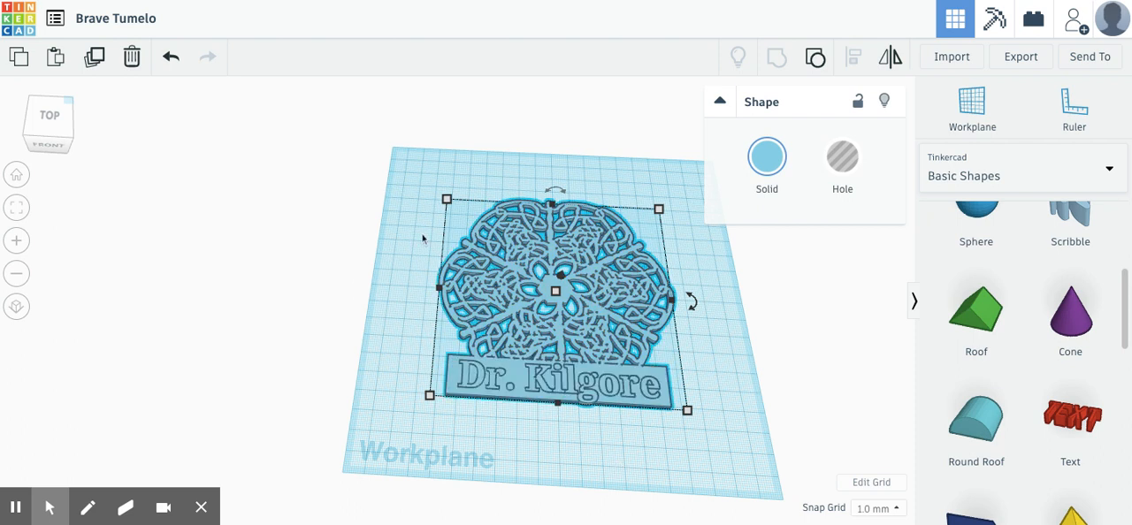
- Rename the design with the person's title and surname followed by "Snowflake"
click(131, 30)
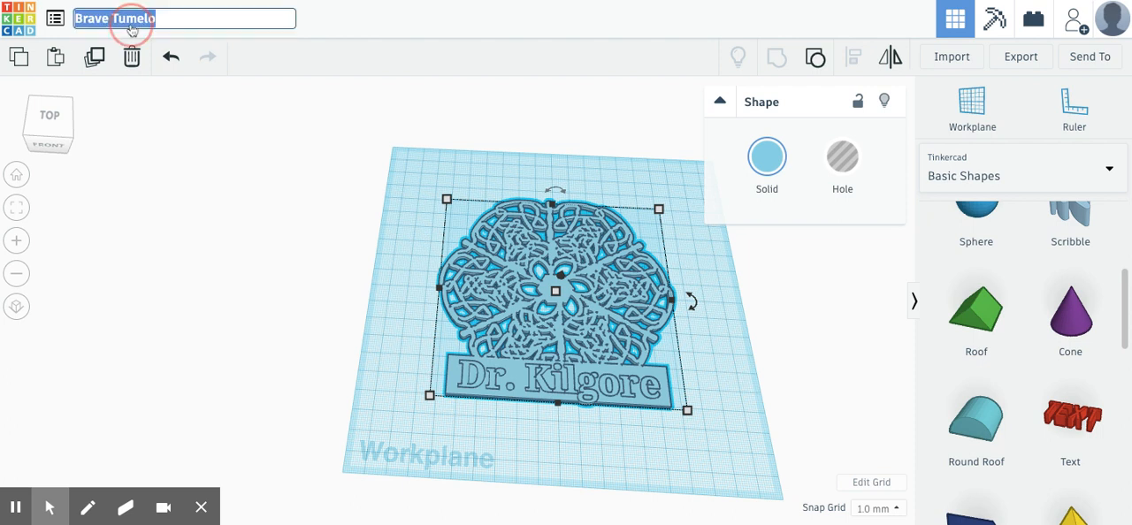
text(Dr. K)
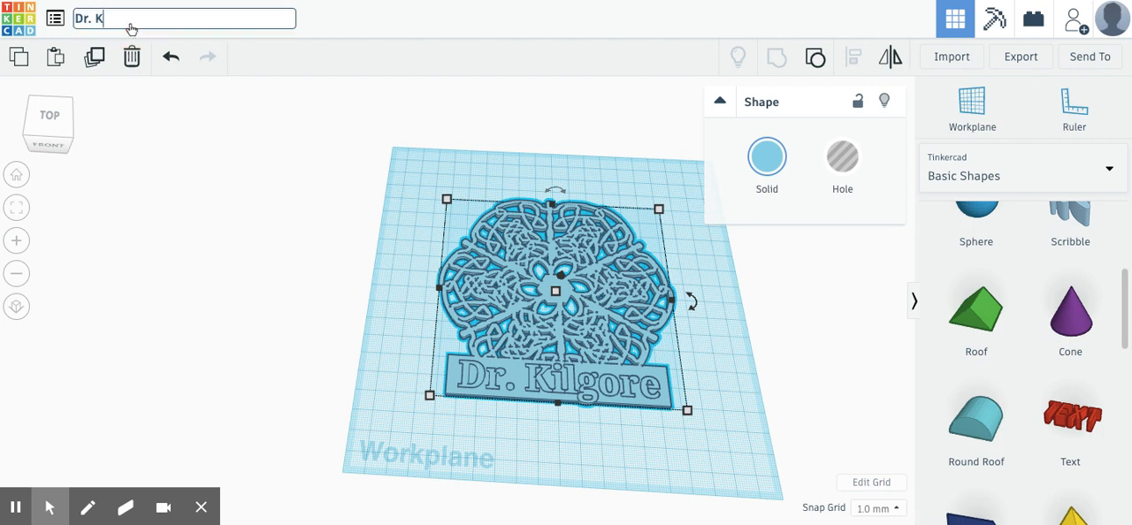
text(ilgore Snowflake)
click(184, 172)
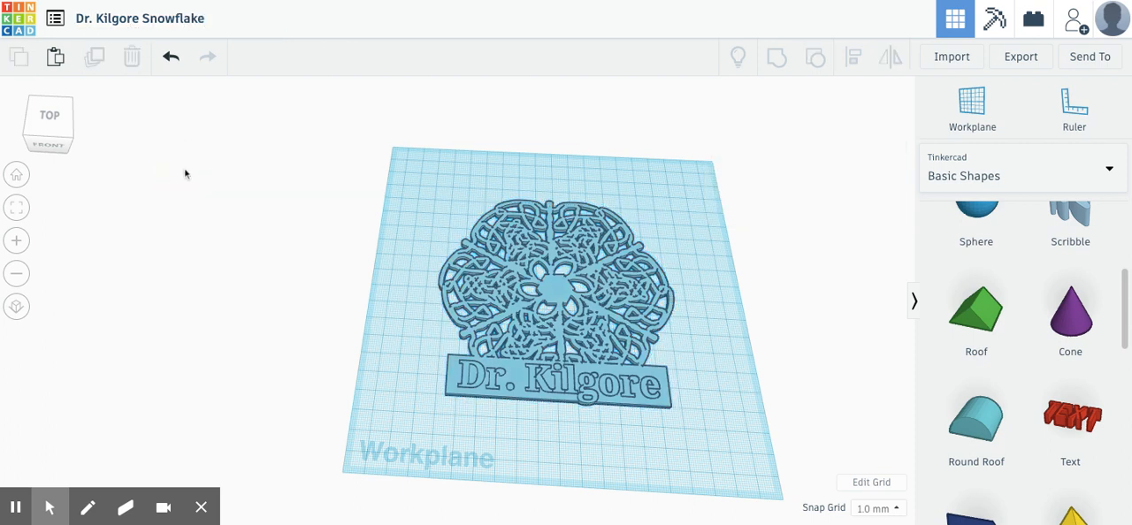